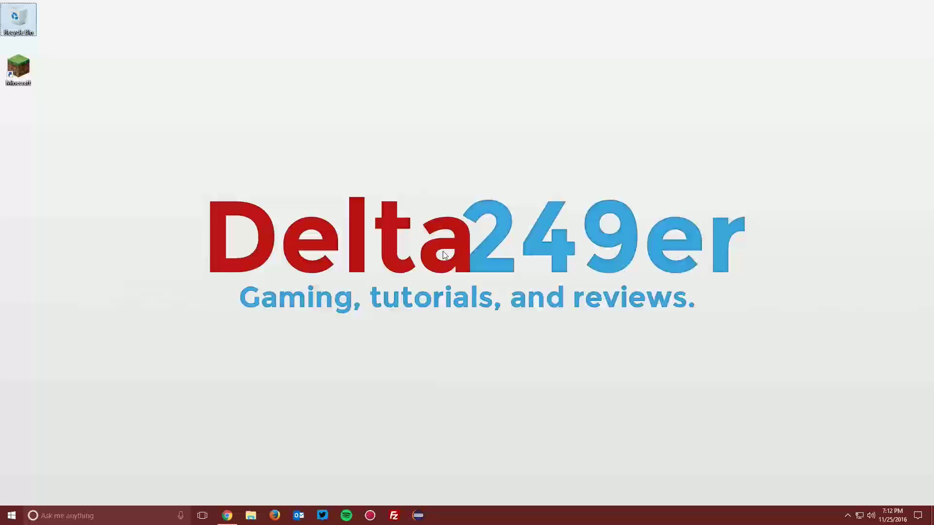
Open Chrome on the Minecraft Forge downloads page for 1.10.2
{"action": "left_click", "coordinate": [227, 516]}
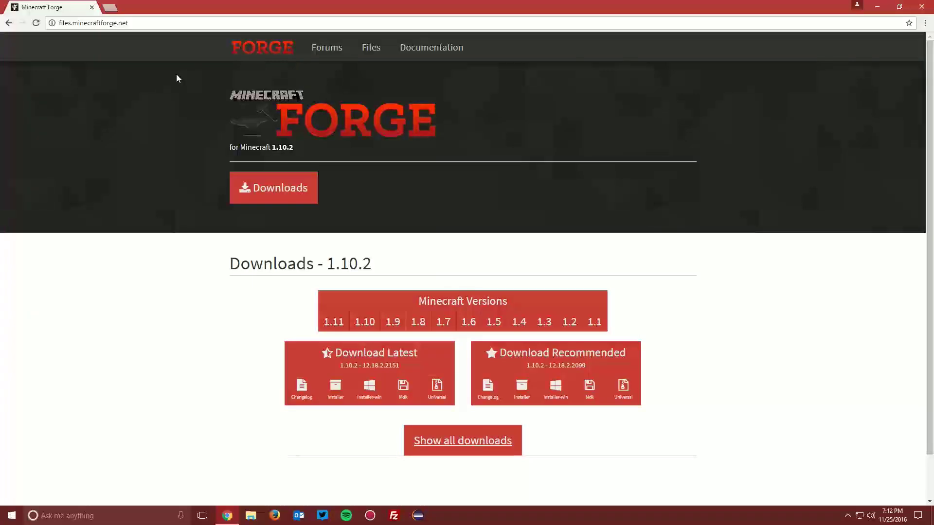
Switch the Forge downloads site to the Minecraft 1.11 version
{"action": "left_click_drag", "start_coordinate": [127, 23], "coordinate": [59, 23]}
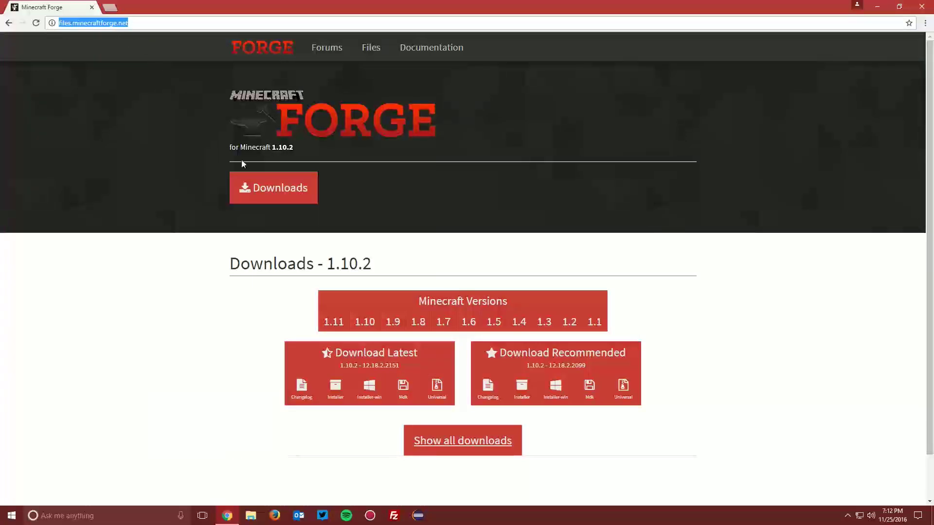
{"action": "mouse_move", "coordinate": [333, 322]}
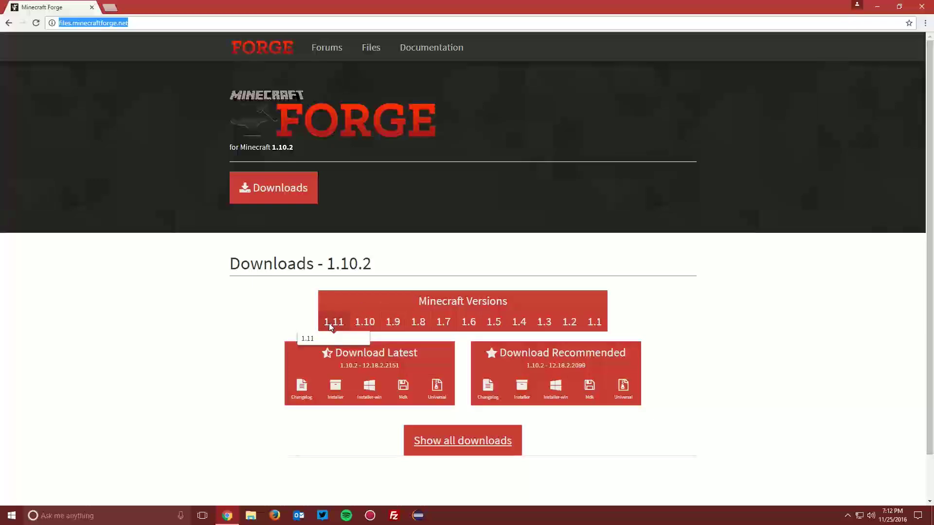
{"action": "left_click", "coordinate": [317, 340]}
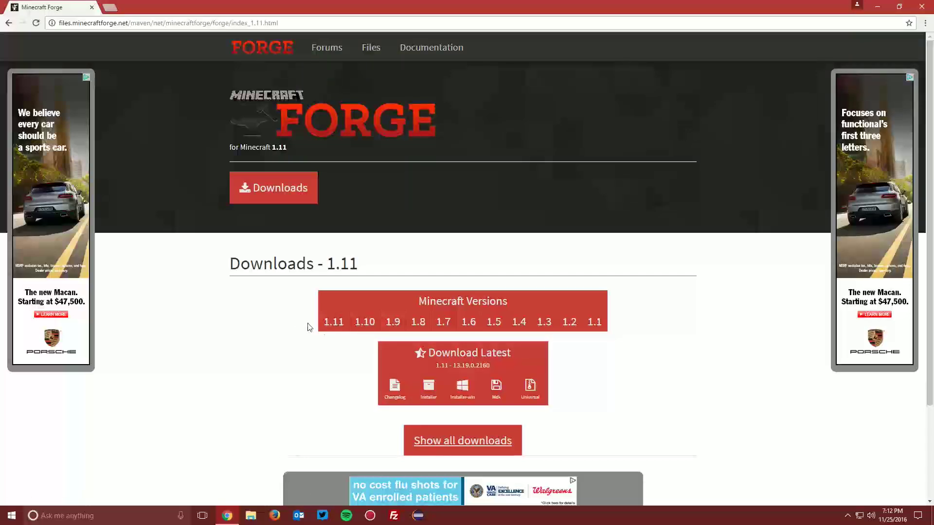
Download the latest 1.11 Forge installer to the Desktop past the ad page, then minimize Chrome
{"action": "left_click", "coordinate": [428, 393]}
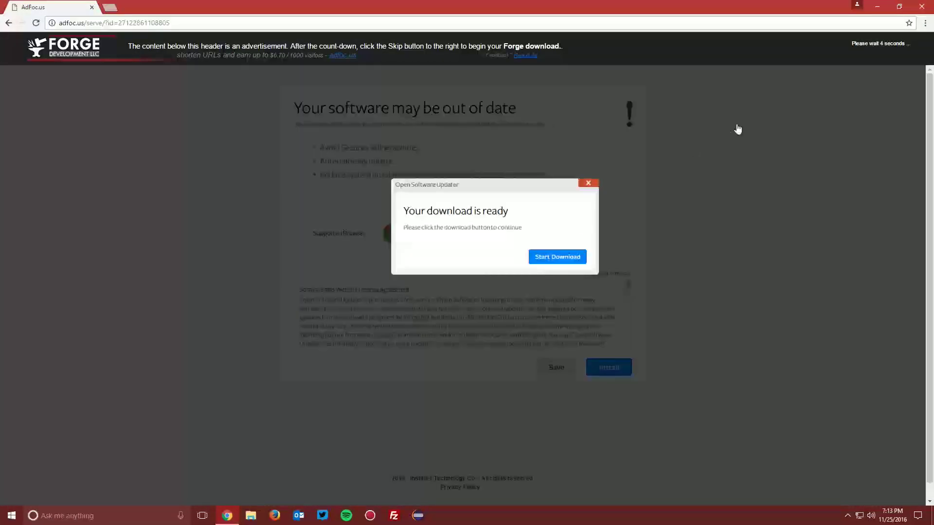
{"action": "left_click", "coordinate": [875, 48]}
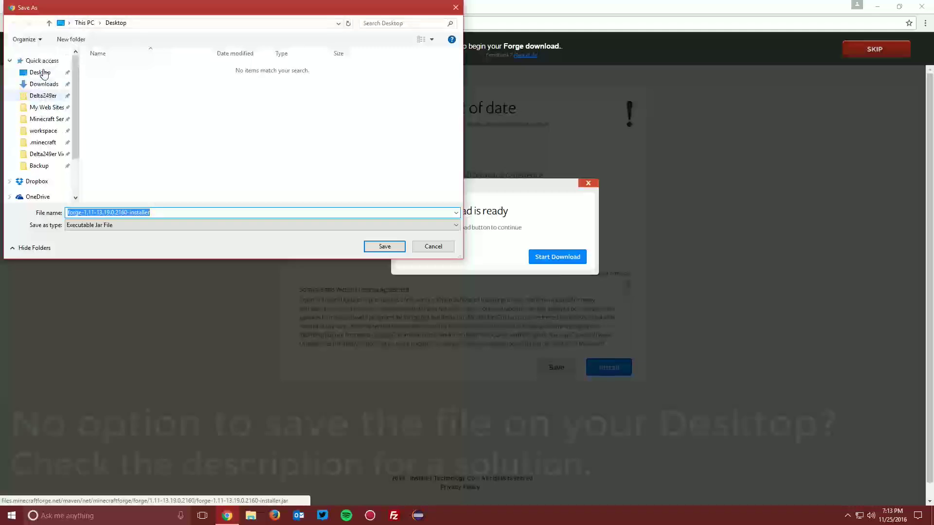
{"action": "left_click", "coordinate": [384, 246]}
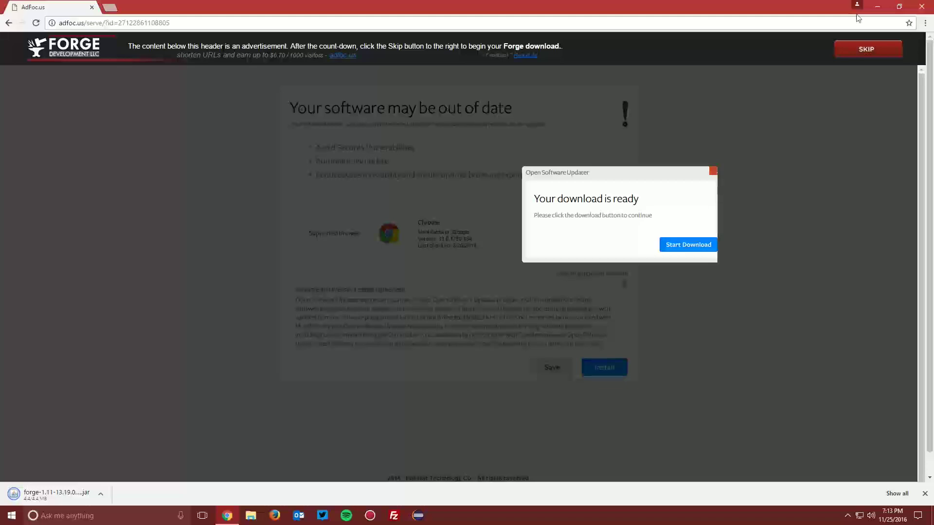
{"action": "left_click", "coordinate": [878, 6]}
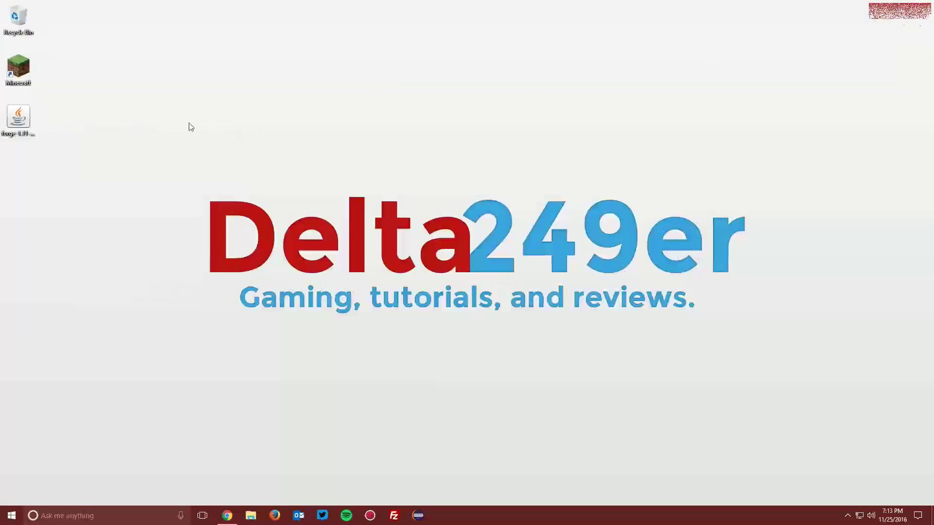
Run the Forge jar with Java and install the 1.11-13.19.0.2160 client, Mercurius unchecked
{"action": "right_click", "coordinate": [17, 125]}
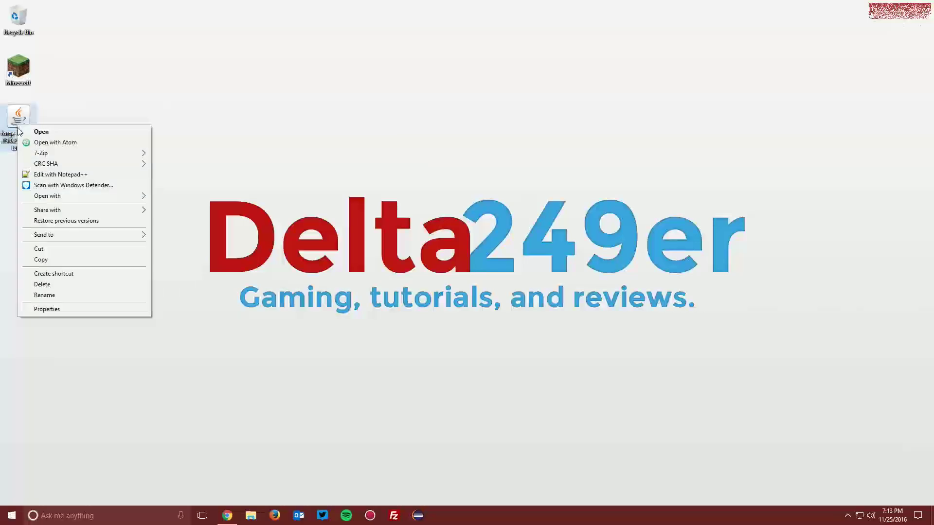
{"action": "mouse_move", "coordinate": [44, 198]}
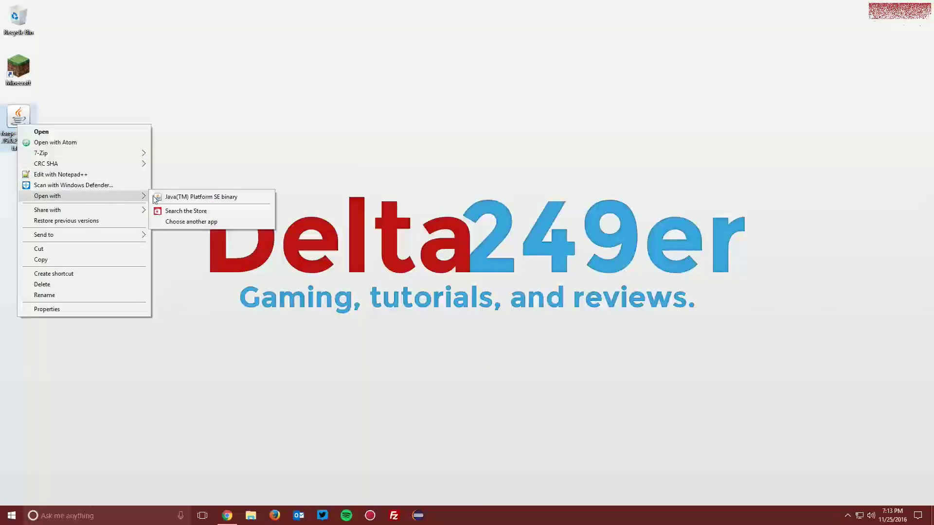
{"action": "left_click", "coordinate": [171, 197]}
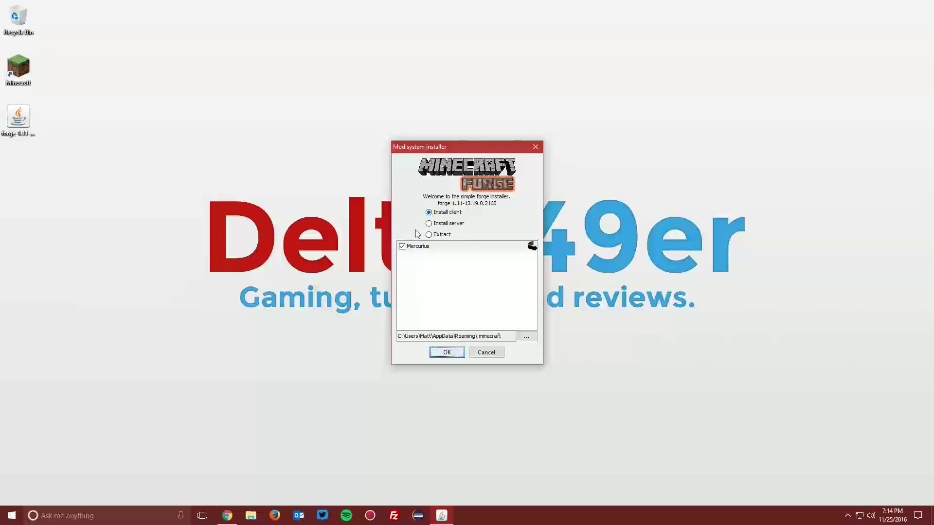
{"action": "left_click", "coordinate": [402, 246]}
{"action": "left_click", "coordinate": [445, 352]}
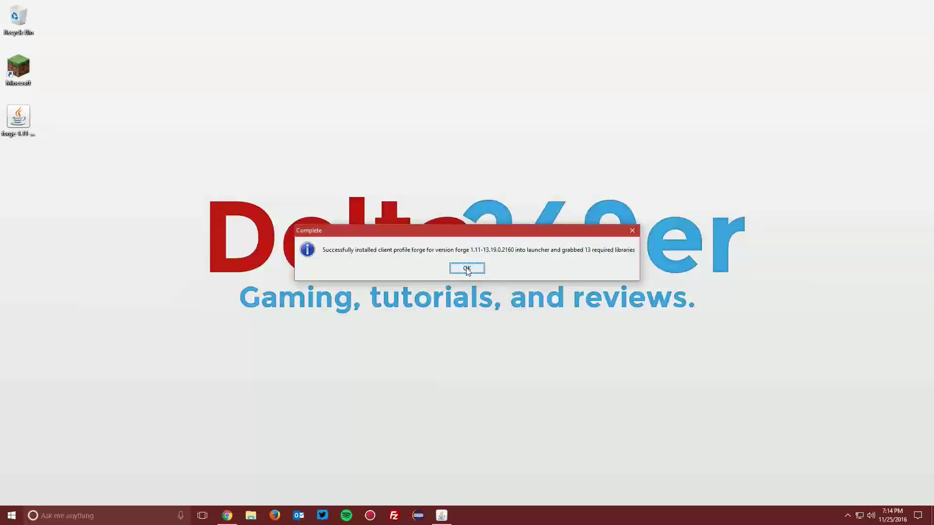
{"action": "left_click", "coordinate": [467, 268]}
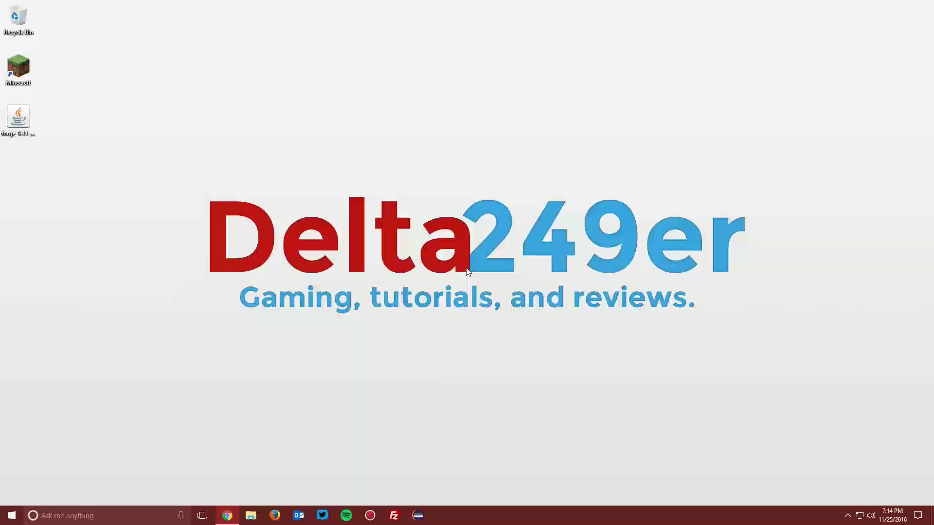
Start the Minecraft Launcher, select the 'forge' profile, and launch the game
{"action": "double_click", "coordinate": [19, 68]}
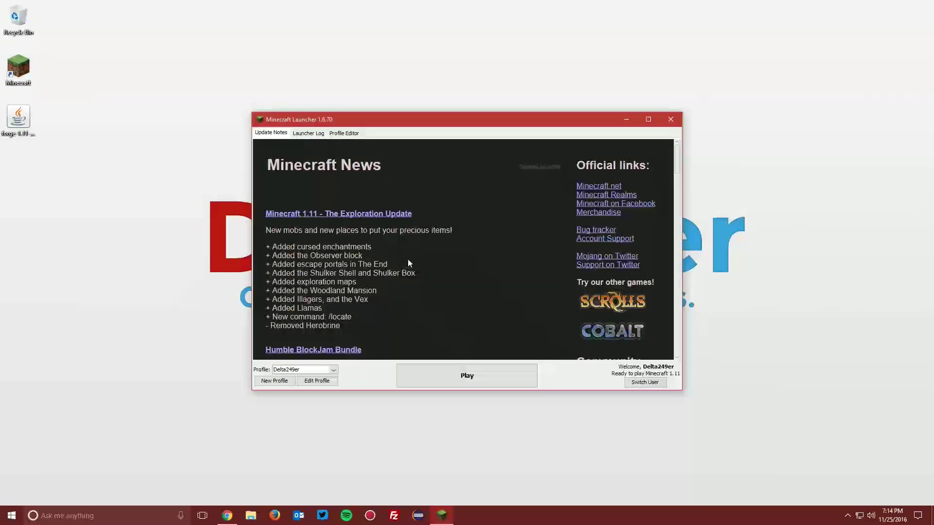
{"action": "left_click", "coordinate": [333, 370]}
{"action": "left_click", "coordinate": [293, 394]}
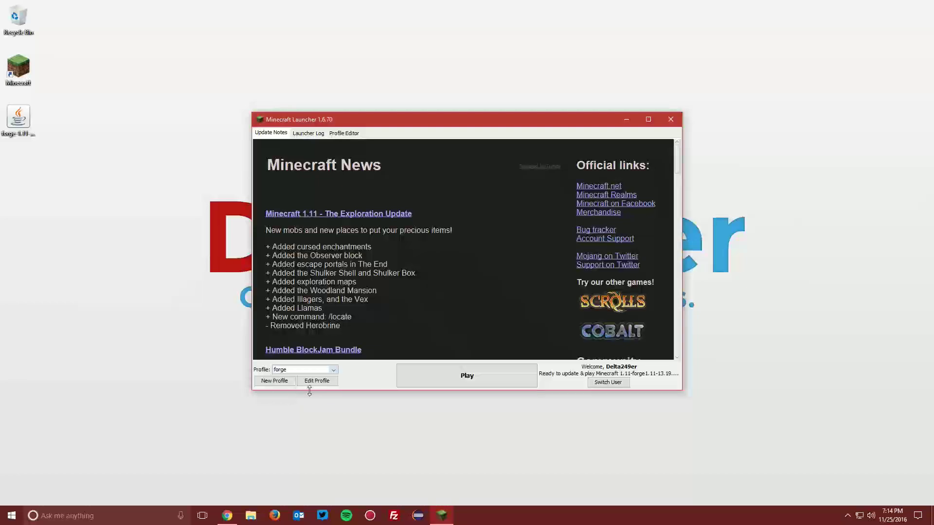
{"action": "left_click", "coordinate": [466, 377]}
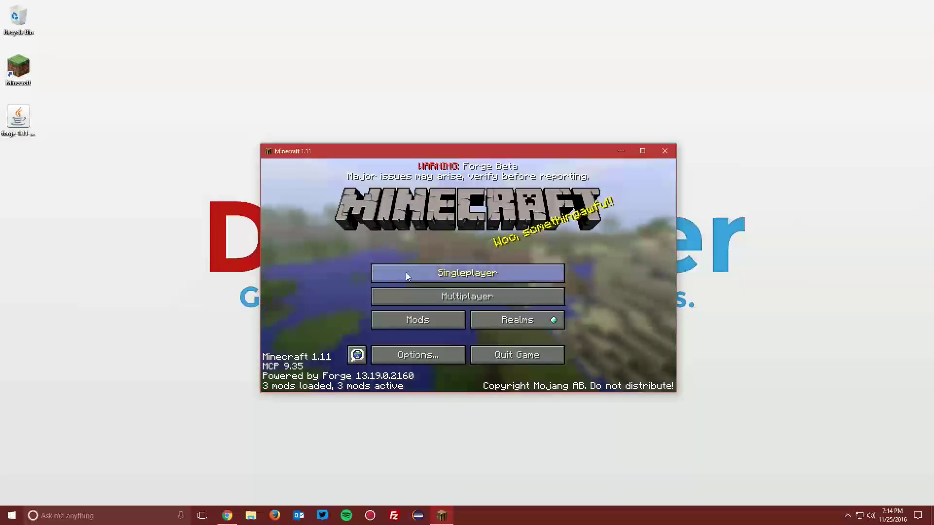
Confirm the Mod List shows Coder Pack, Forge Mod Loader and Minecraft Forge, then quit the game
{"action": "left_click", "coordinate": [407, 320]}
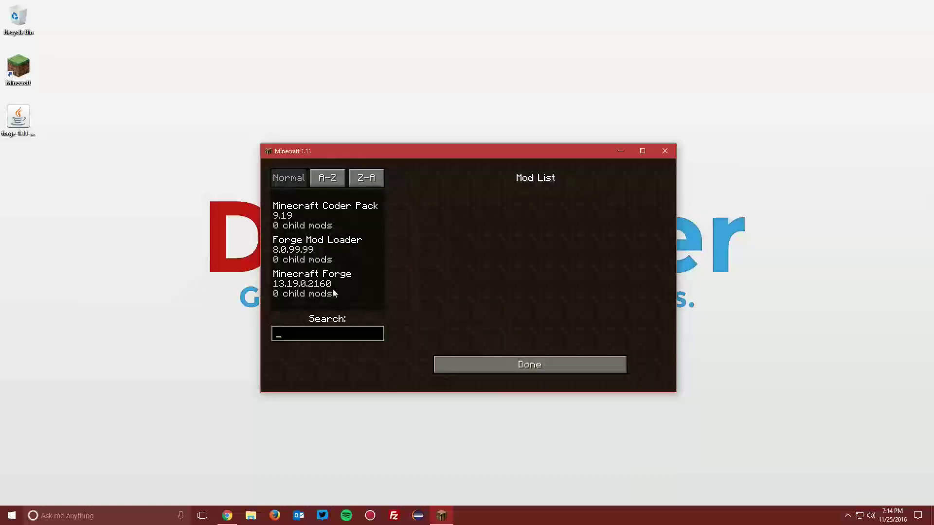
{"action": "left_click", "coordinate": [516, 365]}
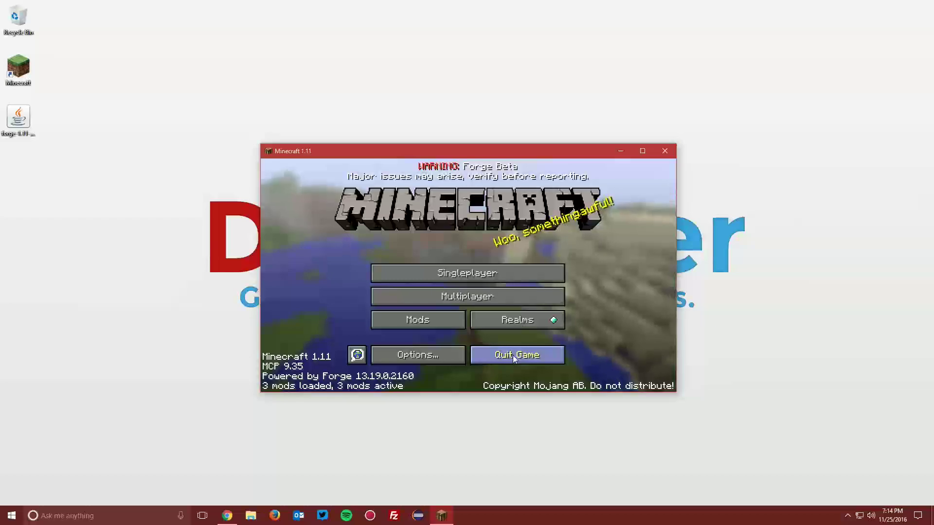
{"action": "left_click", "coordinate": [514, 354]}
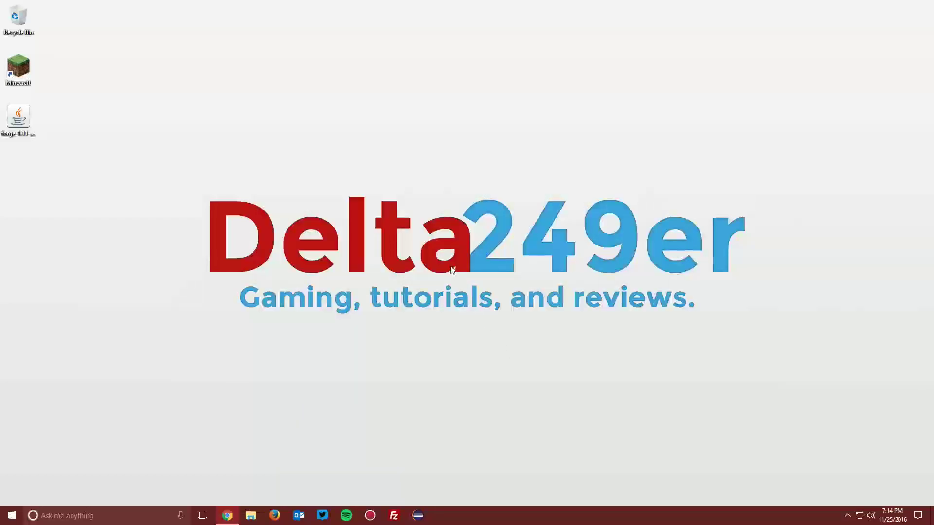
Bring up optifine.net/downloads in the browser and locate the Minecraft 1.11 section
{"action": "left_click", "coordinate": [227, 515]}
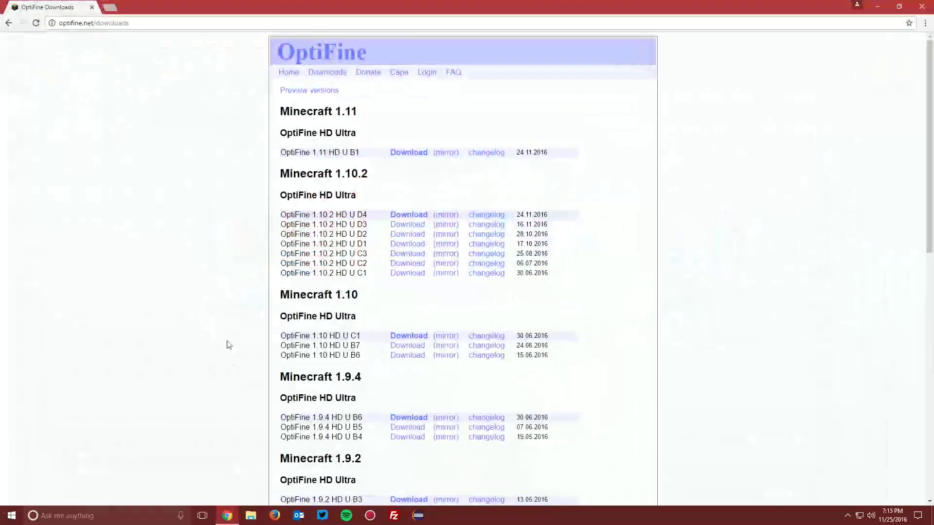
{"action": "left_click", "coordinate": [148, 22]}
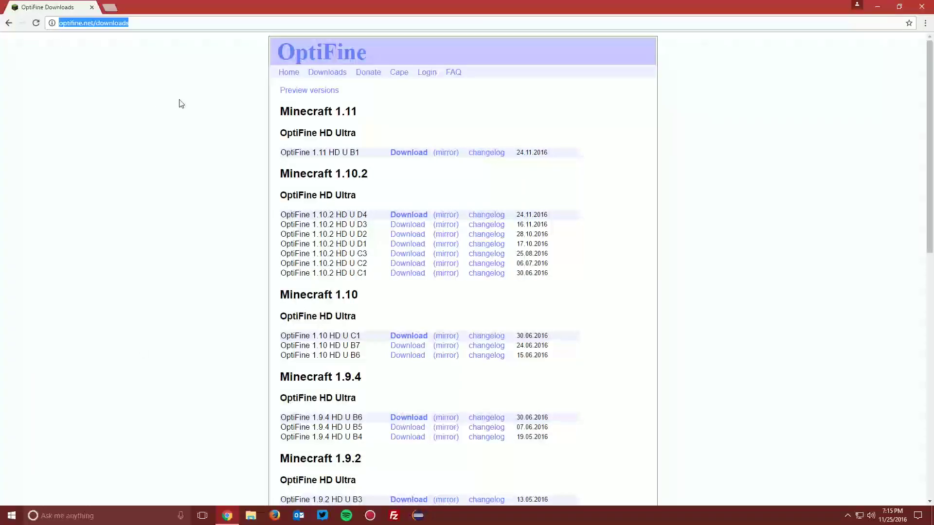
{"action": "left_click_drag", "start_coordinate": [371, 109], "coordinate": [282, 111]}
{"action": "left_click", "coordinate": [280, 111]}
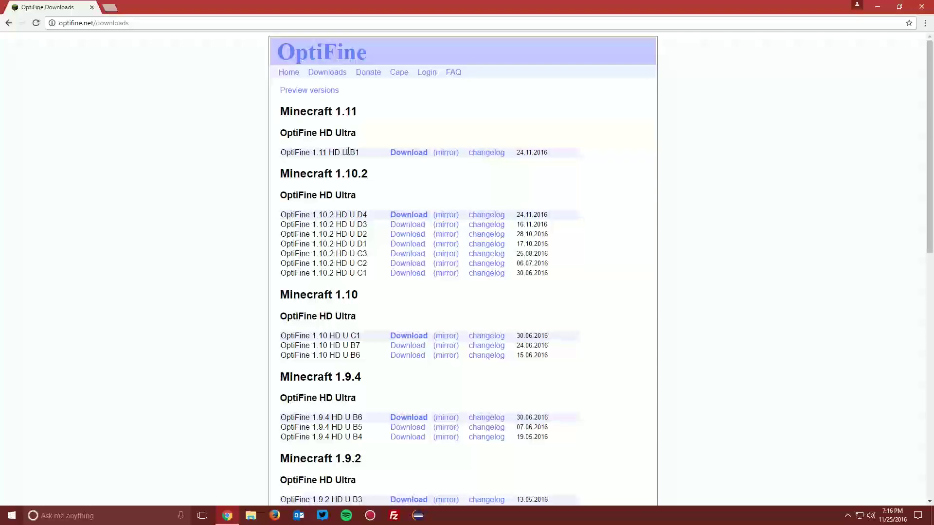
Save the OptiFine 1.11 HD U B1 jar to the Desktop and show the desktop
{"action": "left_click", "coordinate": [418, 154]}
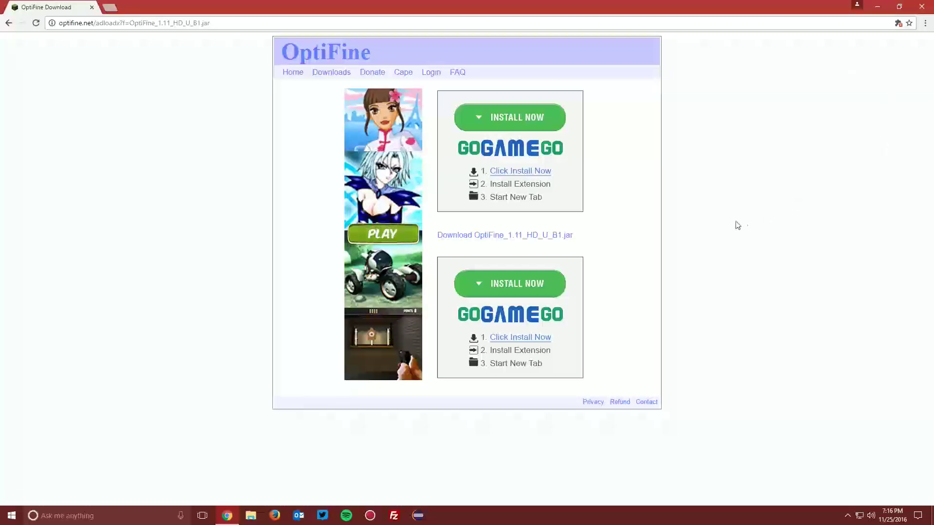
{"action": "left_click", "coordinate": [474, 236]}
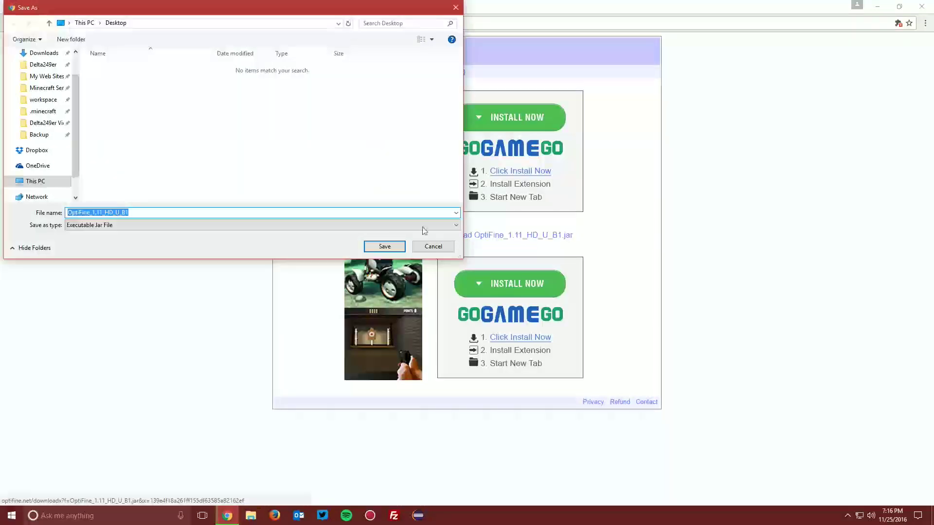
{"action": "left_click", "coordinate": [35, 73]}
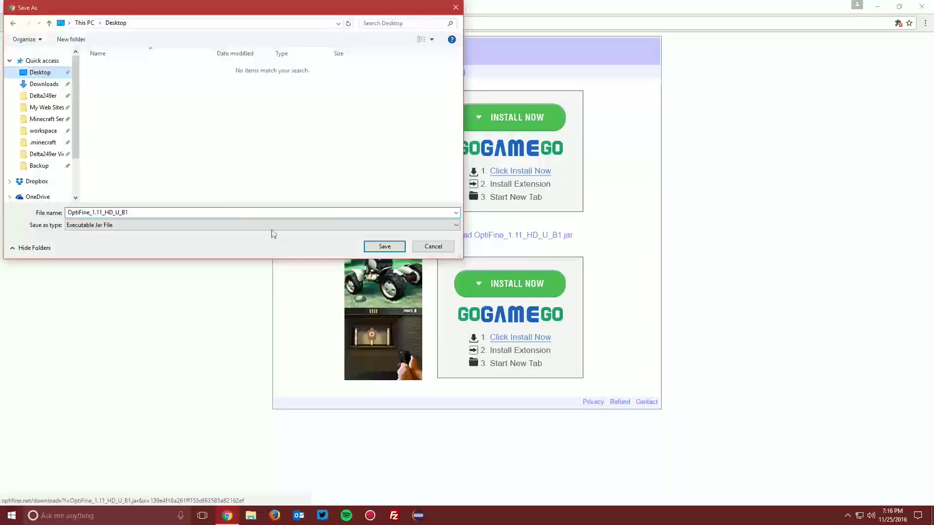
{"action": "left_click", "coordinate": [385, 246]}
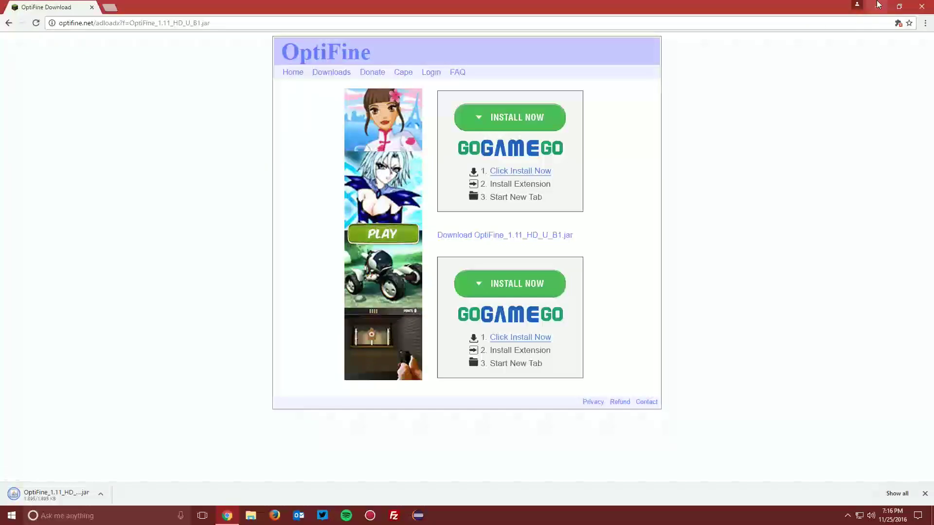
{"action": "key", "text": "super+d"}
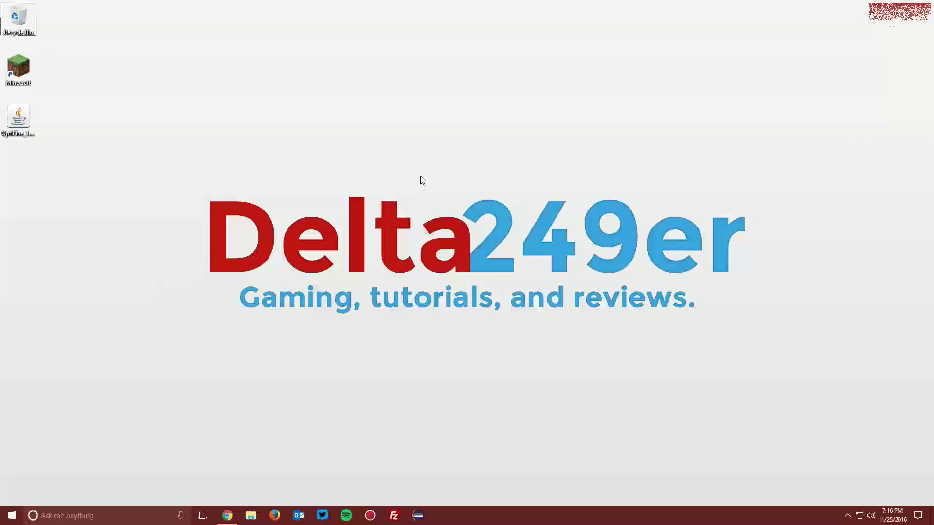
Open the .minecraft mods folder via %appdata% in the Run prompt
{"action": "key", "text": "super+r"}
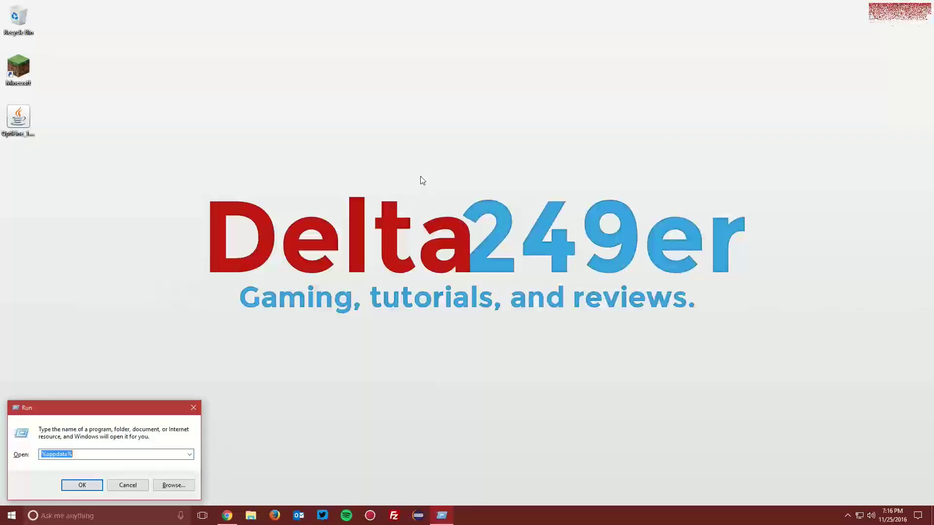
{"action": "type", "text": "%"}
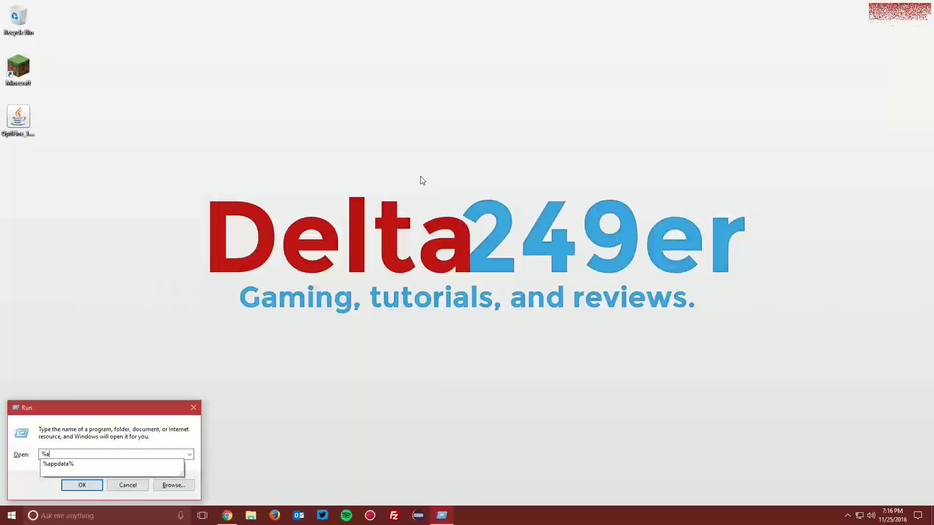
{"action": "type", "text": "appdata%"}
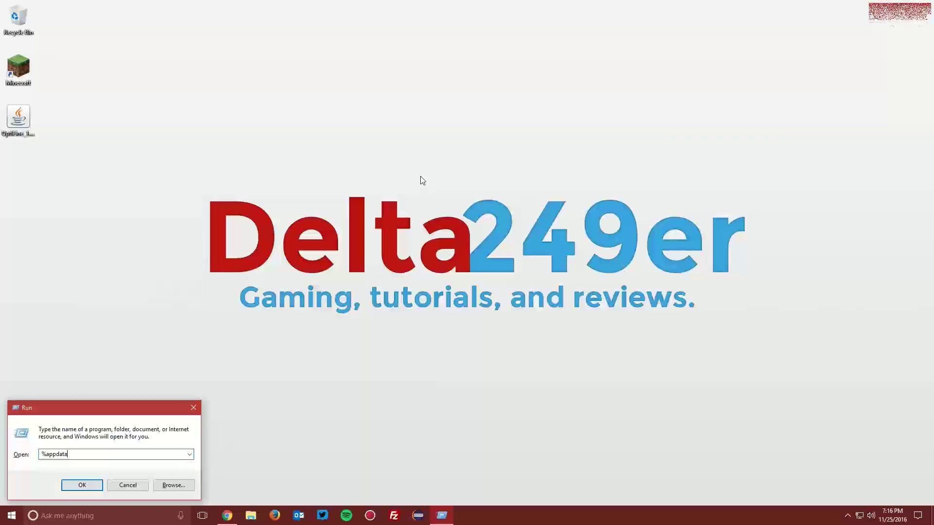
{"action": "left_click", "coordinate": [92, 485]}
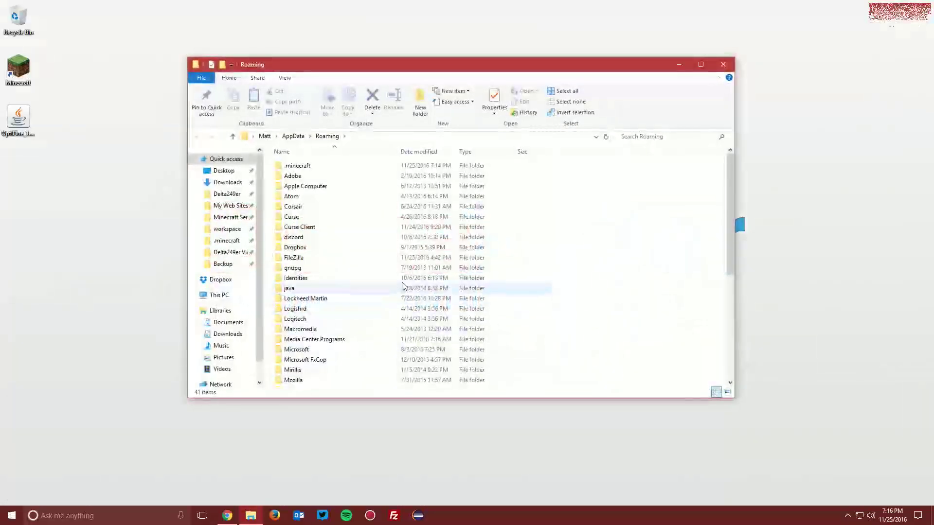
{"action": "double_click", "coordinate": [299, 168]}
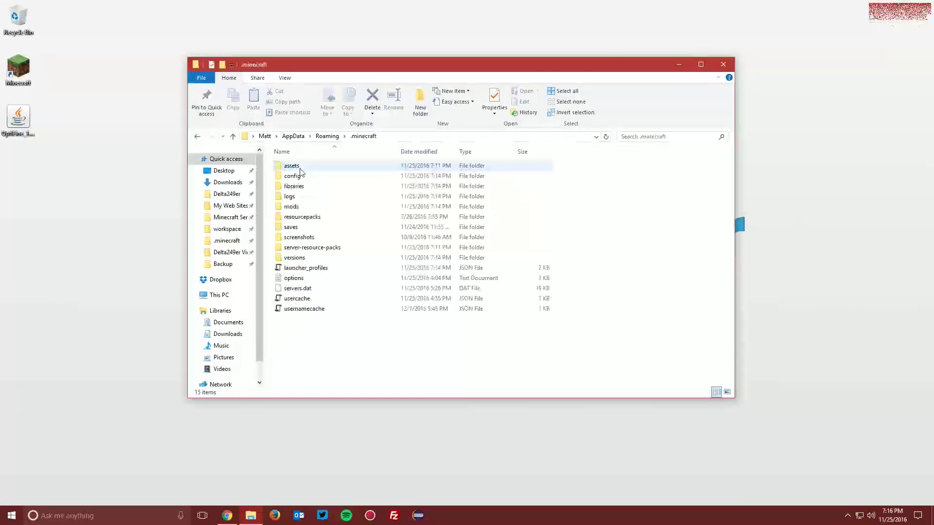
{"action": "double_click", "coordinate": [292, 207]}
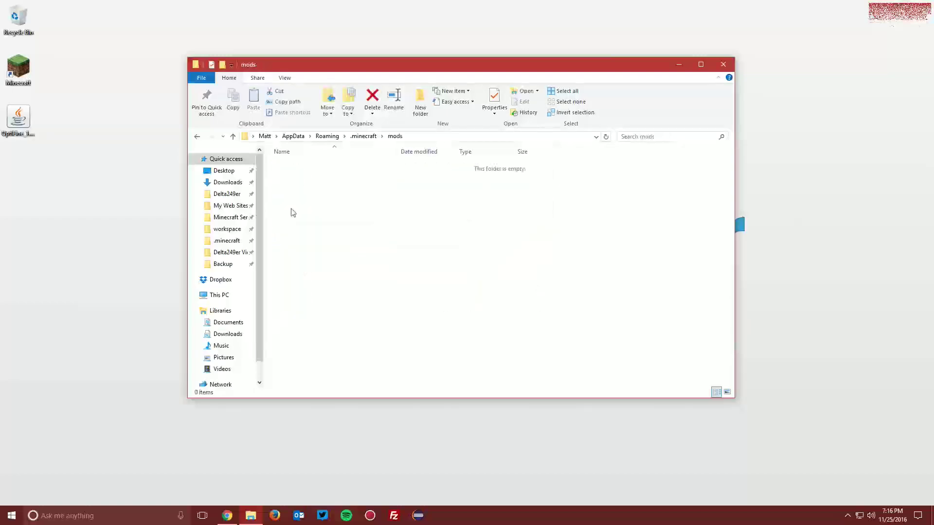
Drag the OptiFine_1.11_HD_U_B1 jar from the Desktop into mods and close the window
{"action": "left_click_drag", "start_coordinate": [18, 120], "coordinate": [349, 190]}
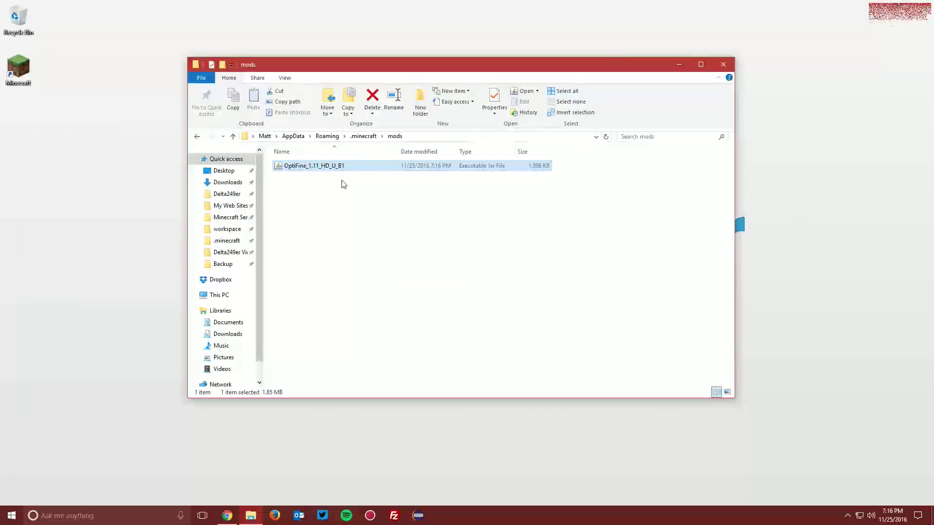
{"action": "left_click", "coordinate": [341, 184]}
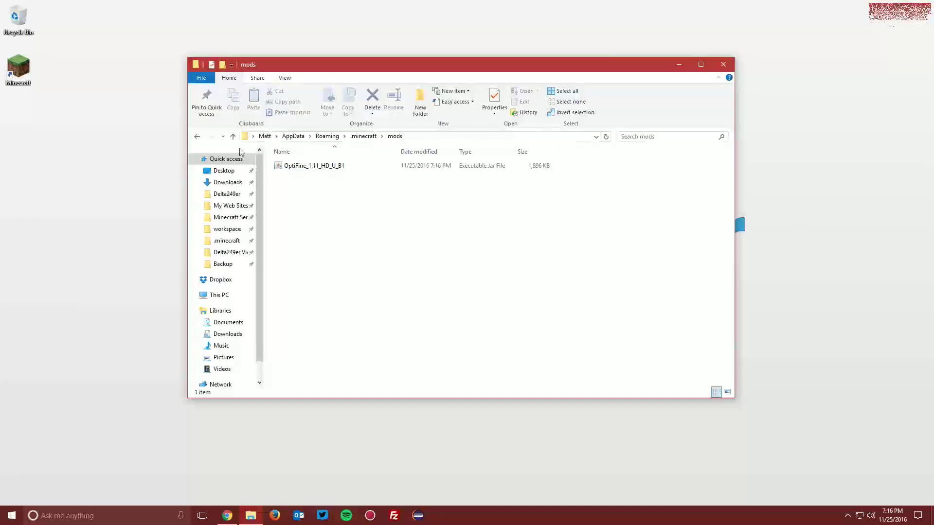
{"action": "left_click", "coordinate": [723, 65]}
Relaunch Minecraft with the forge profile and check that the mod list includes OptiFine
{"action": "double_click", "coordinate": [20, 68]}
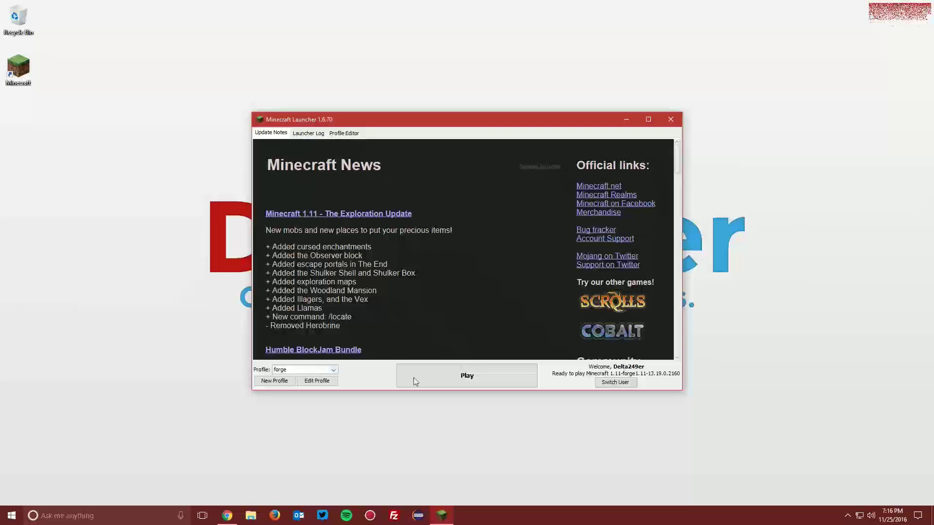
{"action": "left_click", "coordinate": [471, 378]}
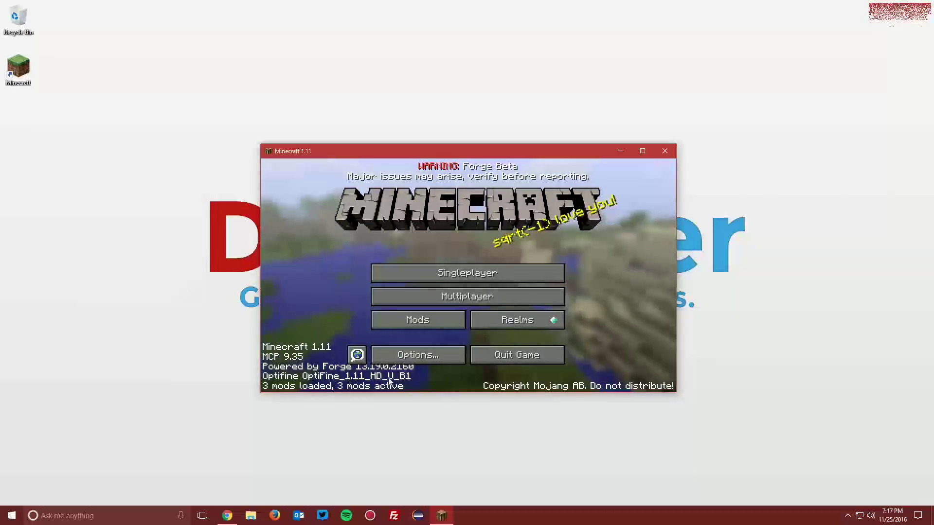
{"action": "left_click", "coordinate": [422, 321]}
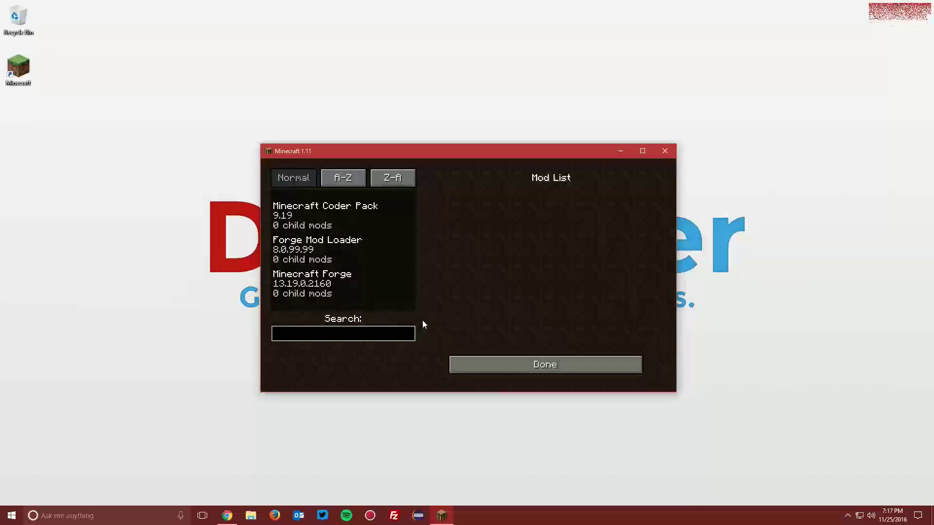
{"action": "left_click", "coordinate": [527, 366]}
Load the Classic singleplayer world and show the F3 debug screen listing OptiFine_1.11_HD_U_B1
{"action": "left_click", "coordinate": [453, 270]}
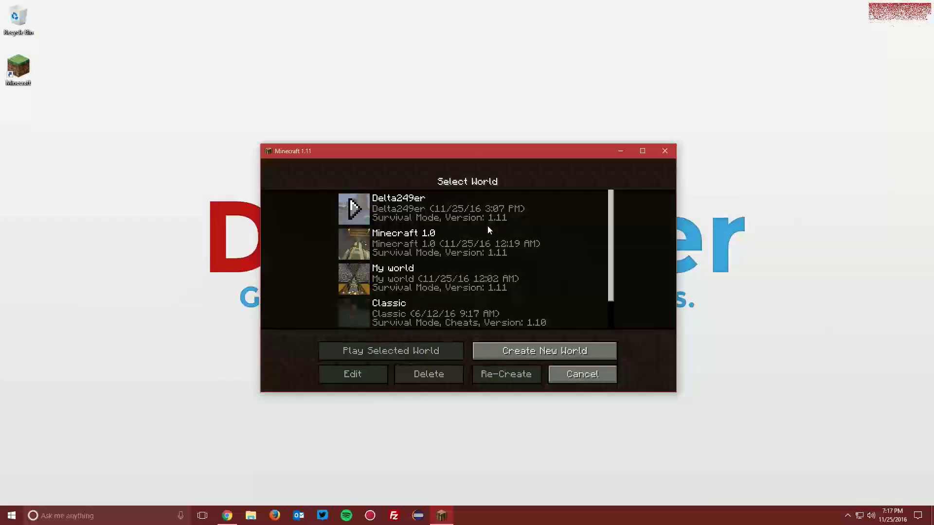
{"action": "scroll", "coordinate": [487, 226], "scroll_direction": "down", "scroll_amount": 2}
{"action": "left_click", "coordinate": [414, 282]}
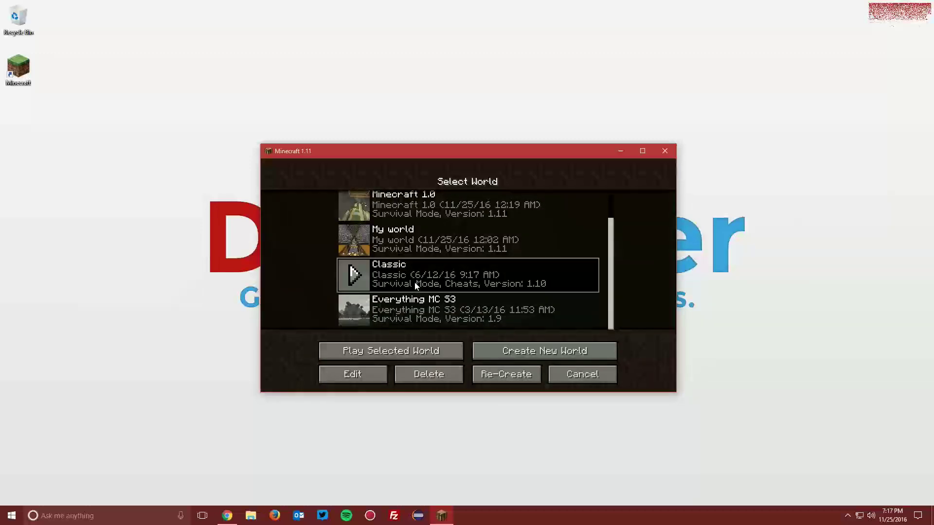
{"action": "left_click", "coordinate": [415, 282]}
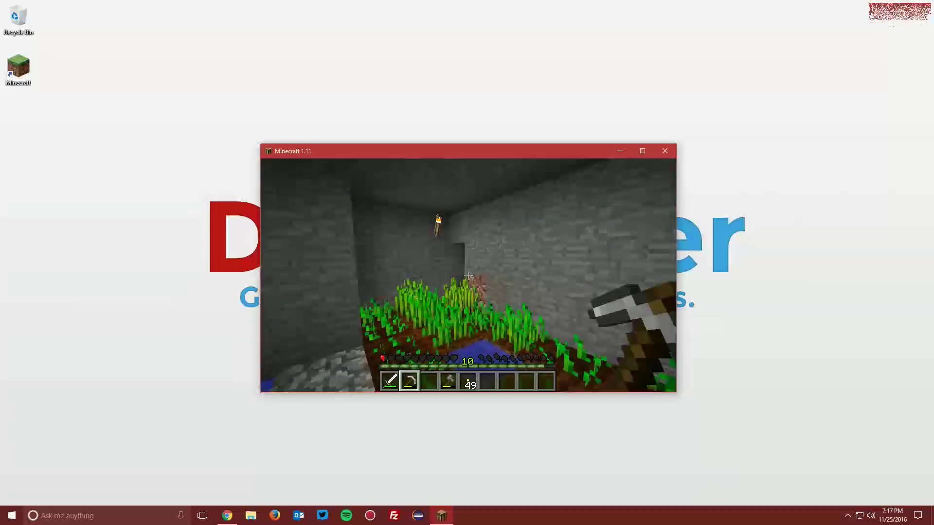
{"action": "key", "text": "F3"}
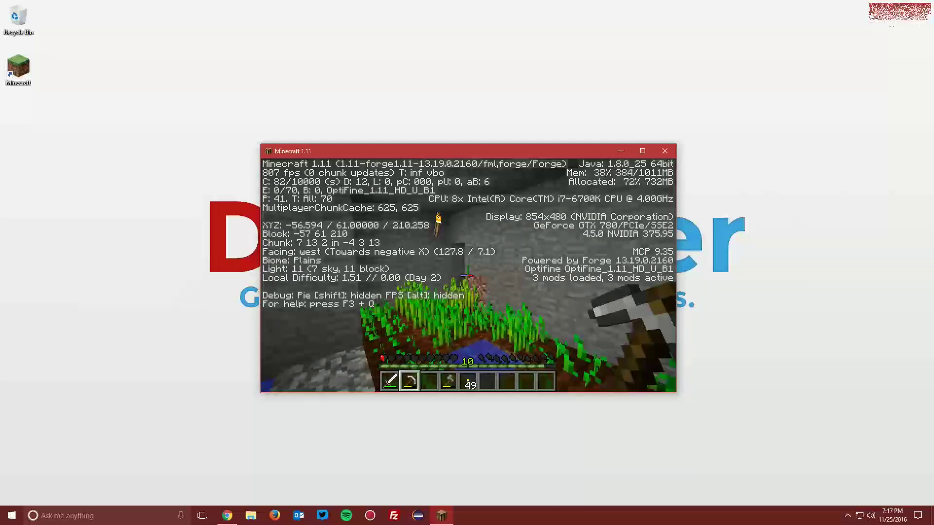